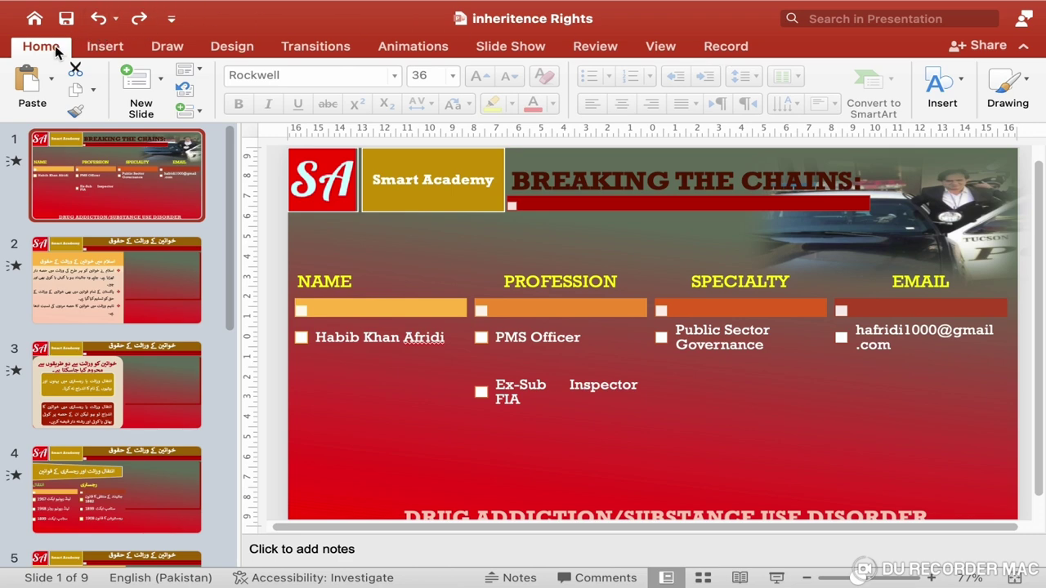
- Browse the Insert, Draw, Design and Transitions ribbon tabs, then return to Home
{"action": "left_click", "coordinate": [107, 53]}
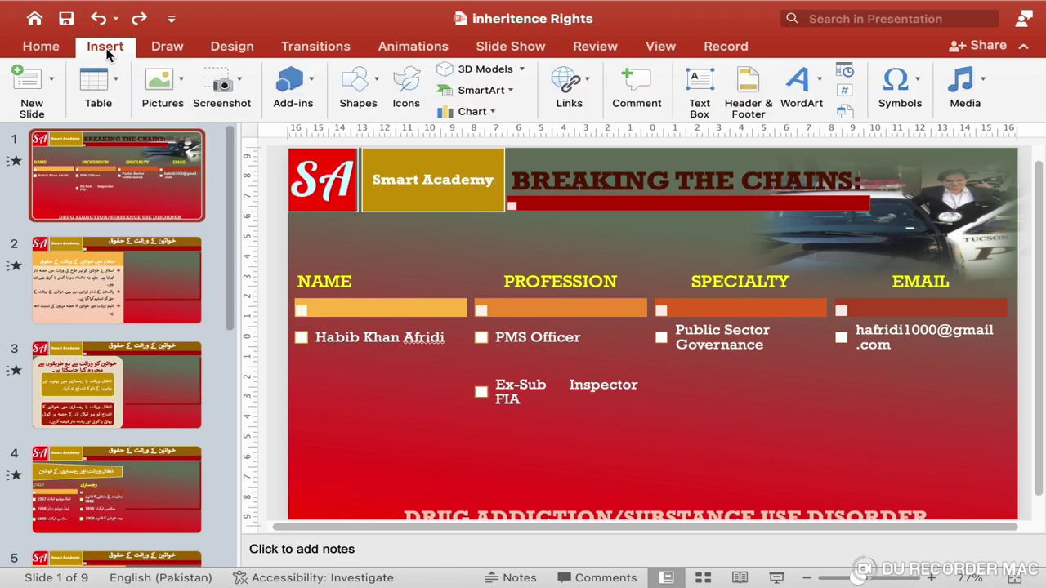
{"action": "left_click", "coordinate": [155, 49]}
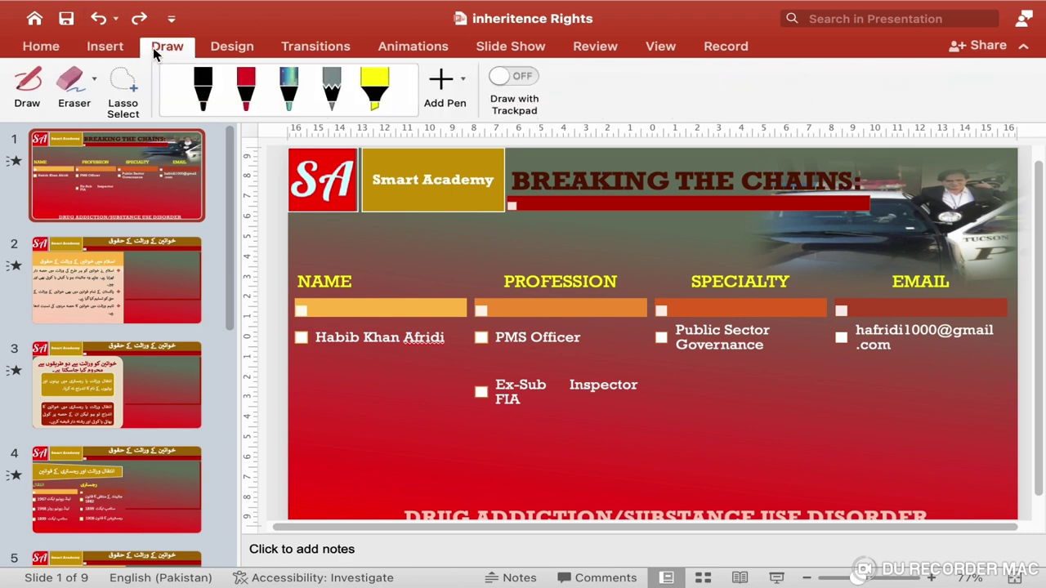
{"action": "left_click", "coordinate": [236, 46]}
{"action": "left_click", "coordinate": [315, 47]}
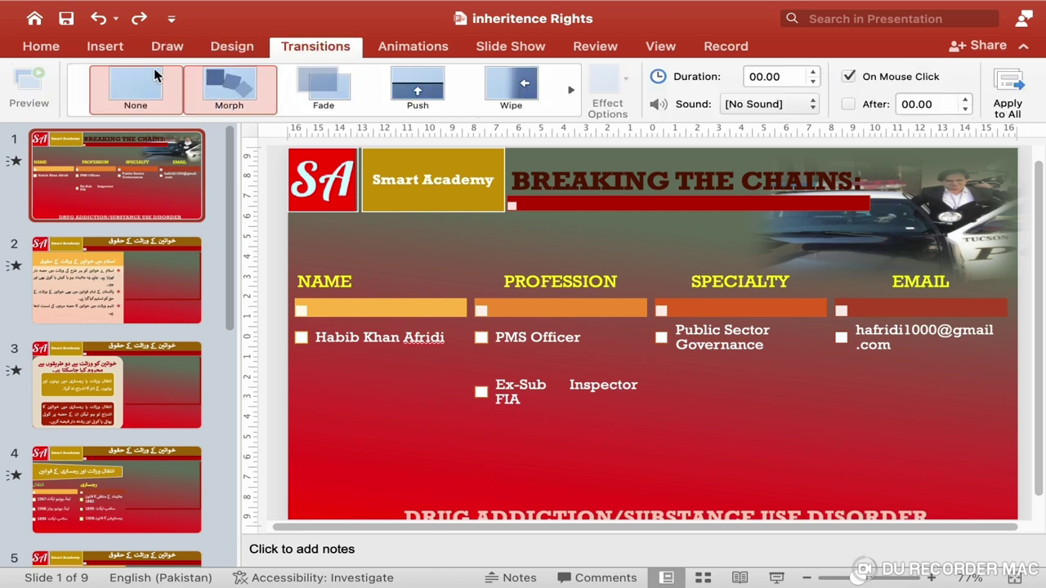
{"action": "left_click", "coordinate": [40, 49]}
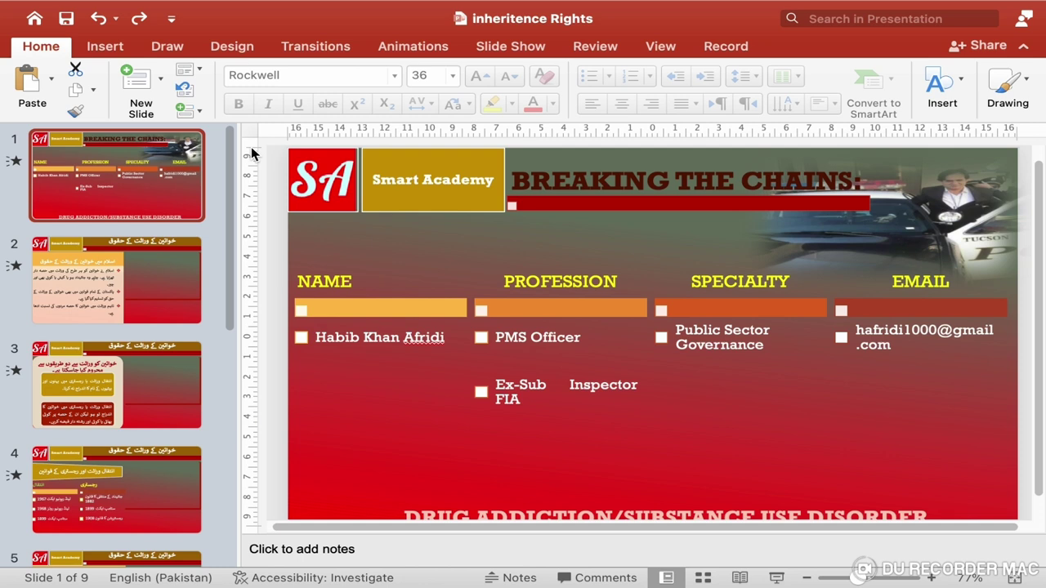
- Check the Insert and Draw tools, then display the Design tab's themes and variants
{"action": "left_click", "coordinate": [121, 51]}
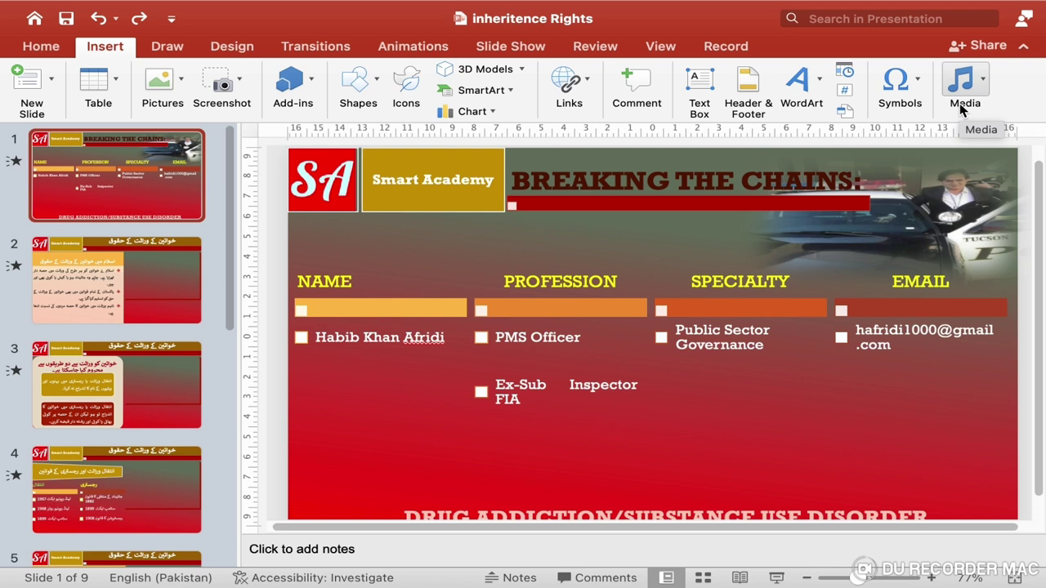
{"action": "left_click", "coordinate": [174, 51]}
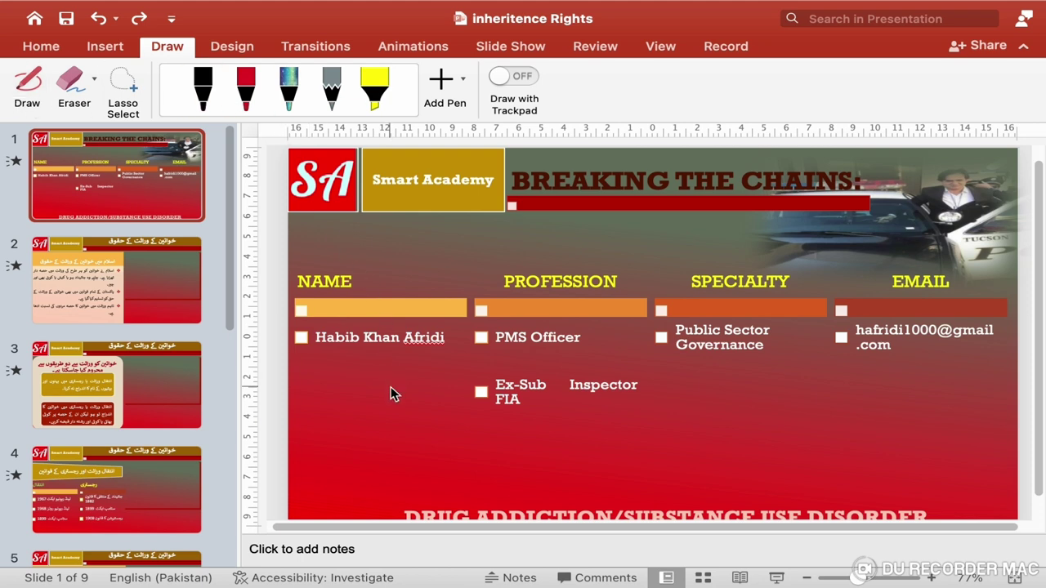
{"action": "left_click", "coordinate": [233, 47]}
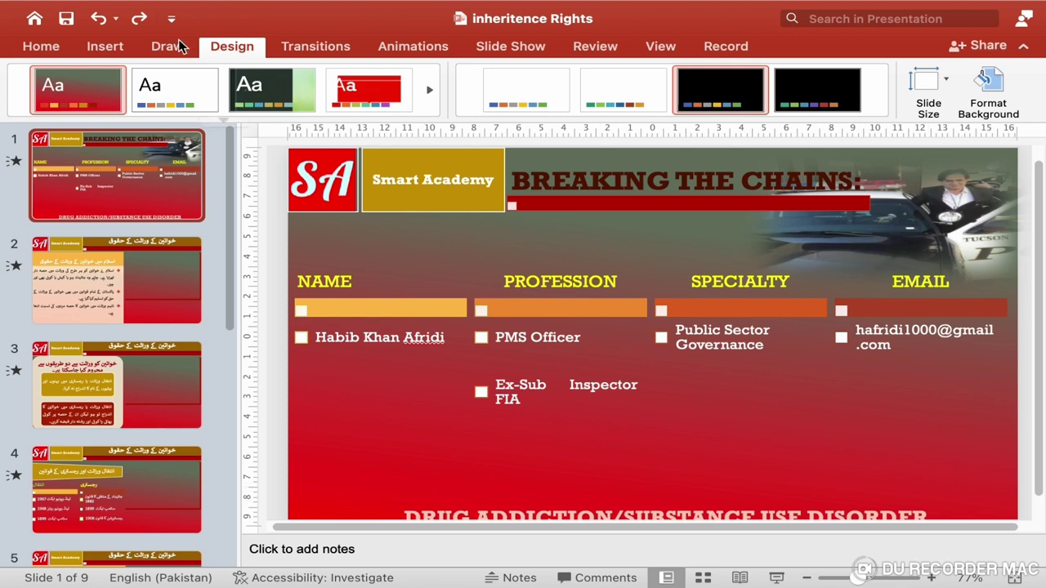
- Look through the Themes gallery and Variants options without changes, then show slide 1's transitions
{"action": "left_click", "coordinate": [224, 120]}
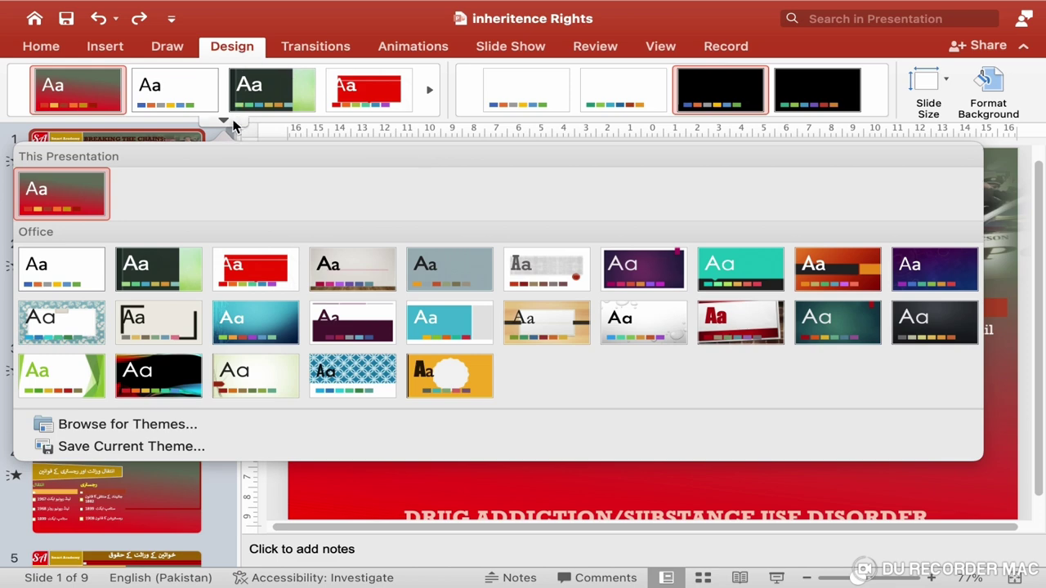
{"action": "left_click", "coordinate": [233, 125]}
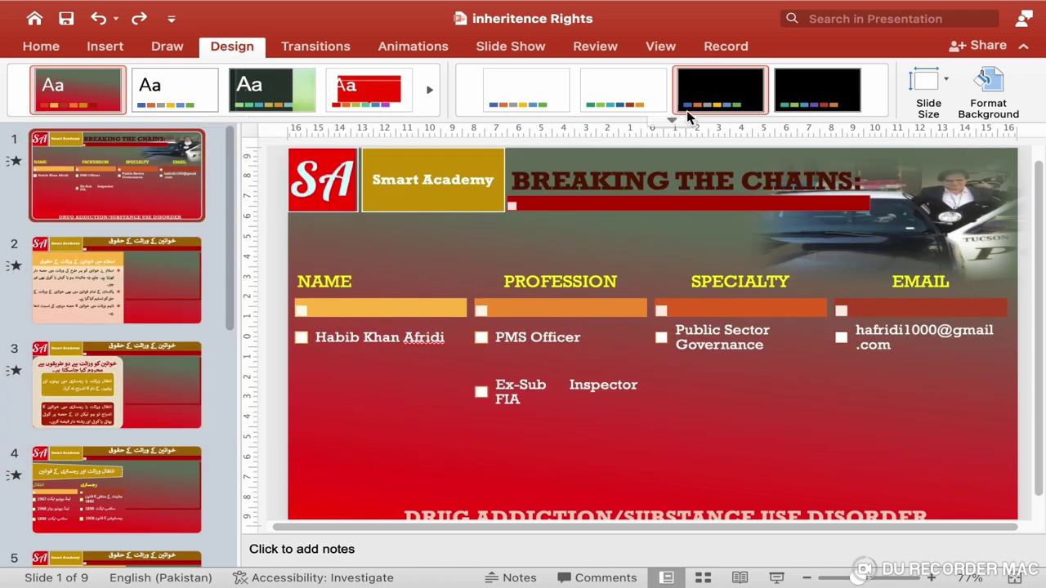
{"action": "left_click", "coordinate": [674, 121]}
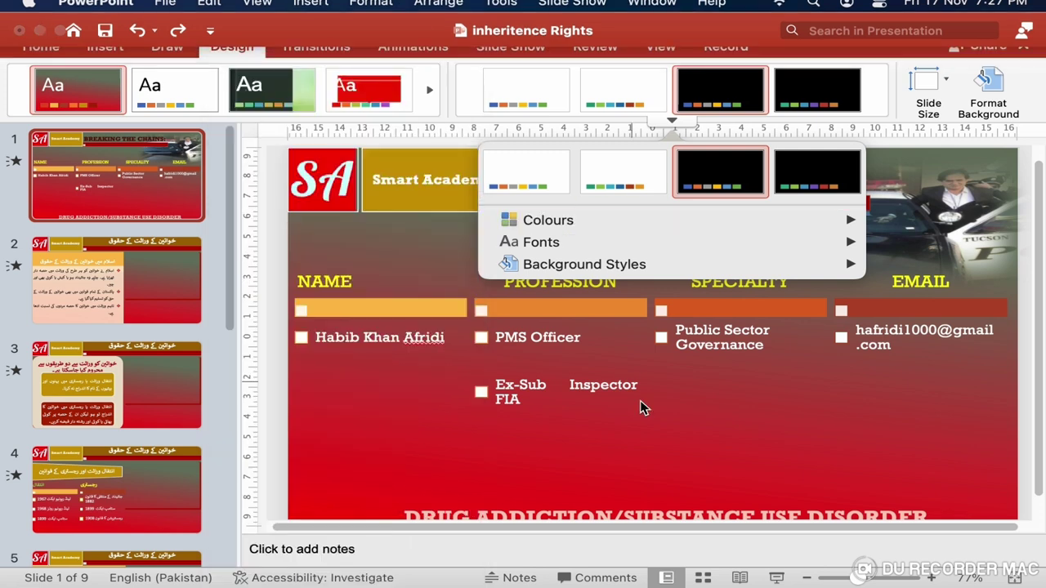
{"action": "left_click", "coordinate": [323, 52]}
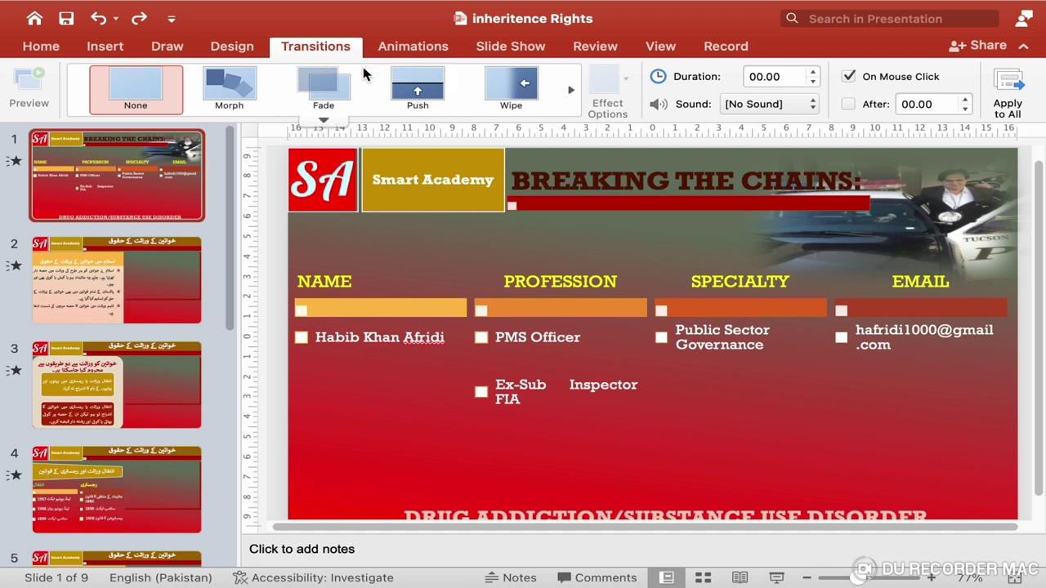
- Keep the Cube transition on slide 2
{"action": "left_click", "coordinate": [161, 299]}
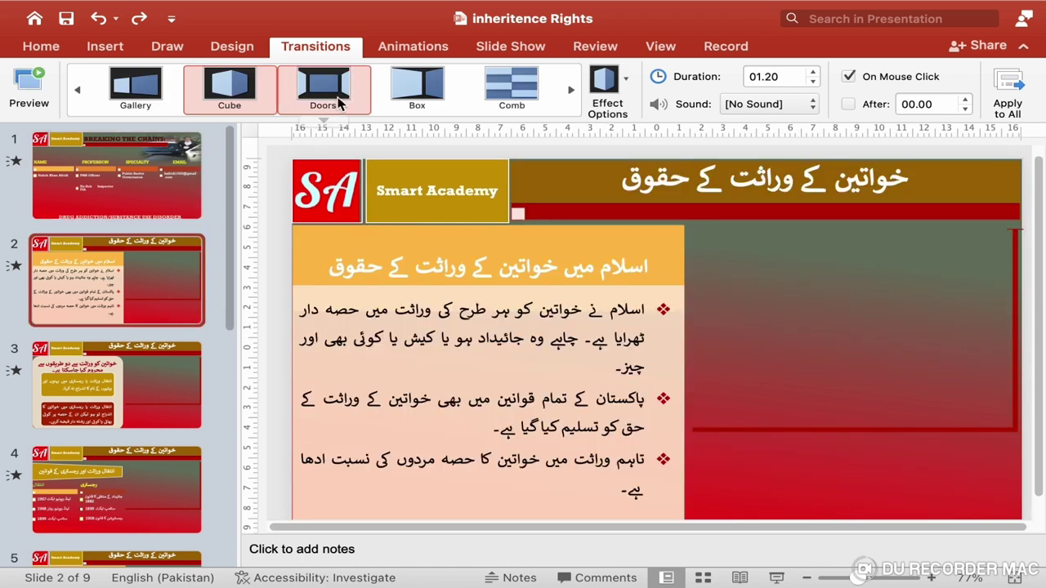
{"action": "left_click", "coordinate": [326, 121]}
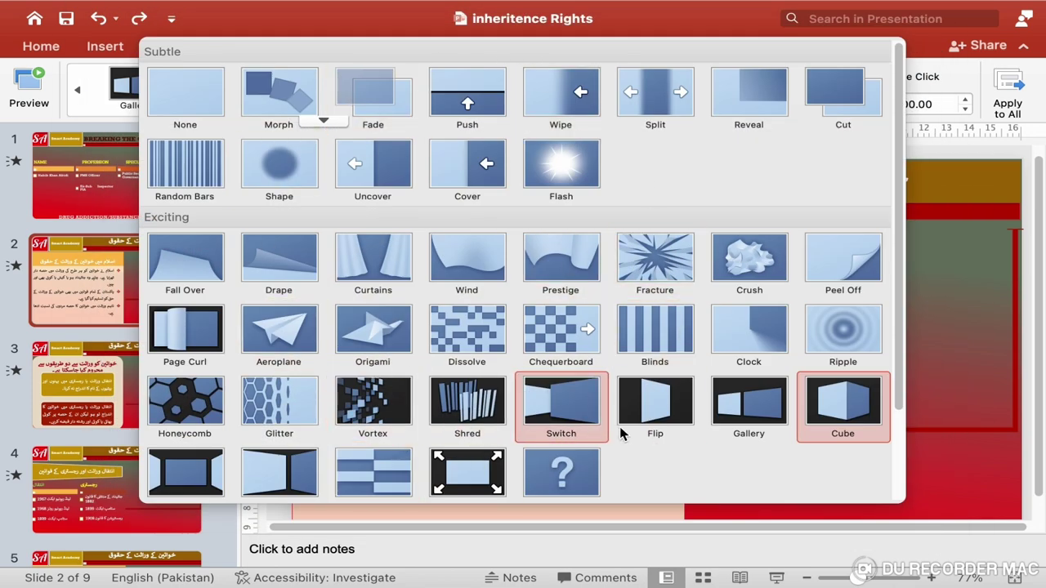
{"action": "left_click", "coordinate": [847, 420]}
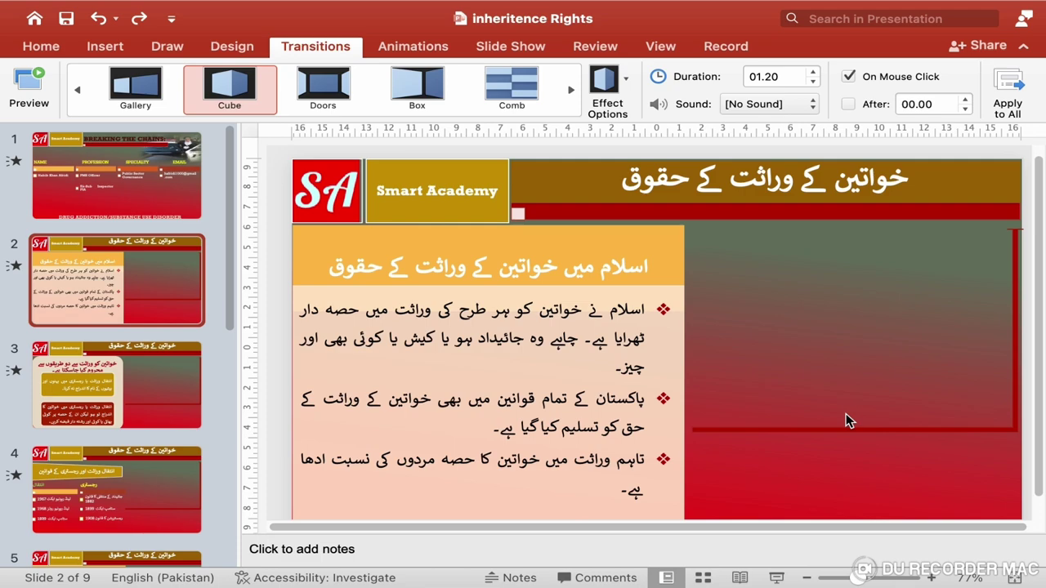
- Change slide 3's transition from Aeroplane to Wind and view its animations
{"action": "left_click", "coordinate": [177, 373]}
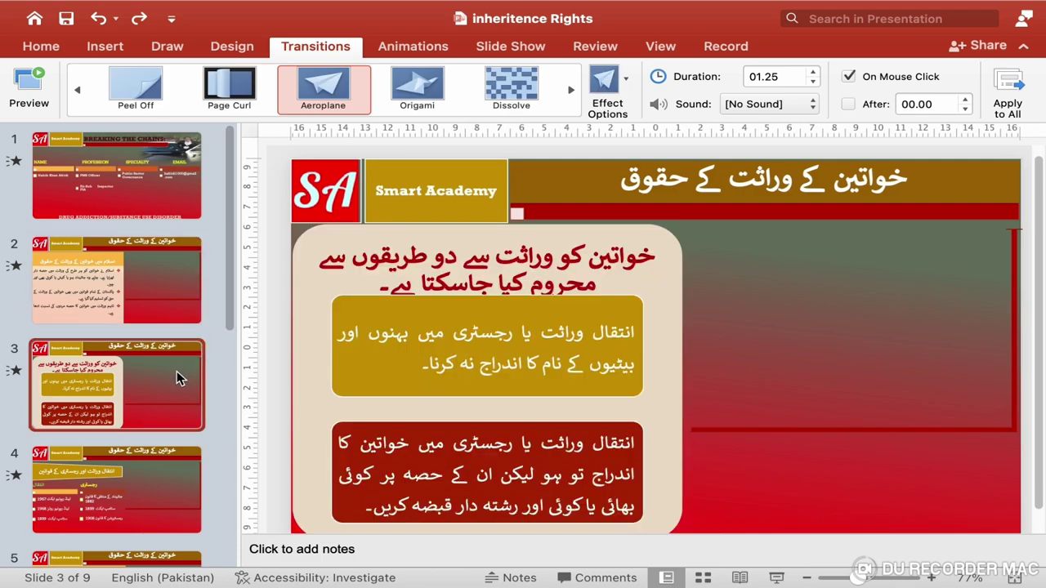
{"action": "left_click", "coordinate": [337, 121]}
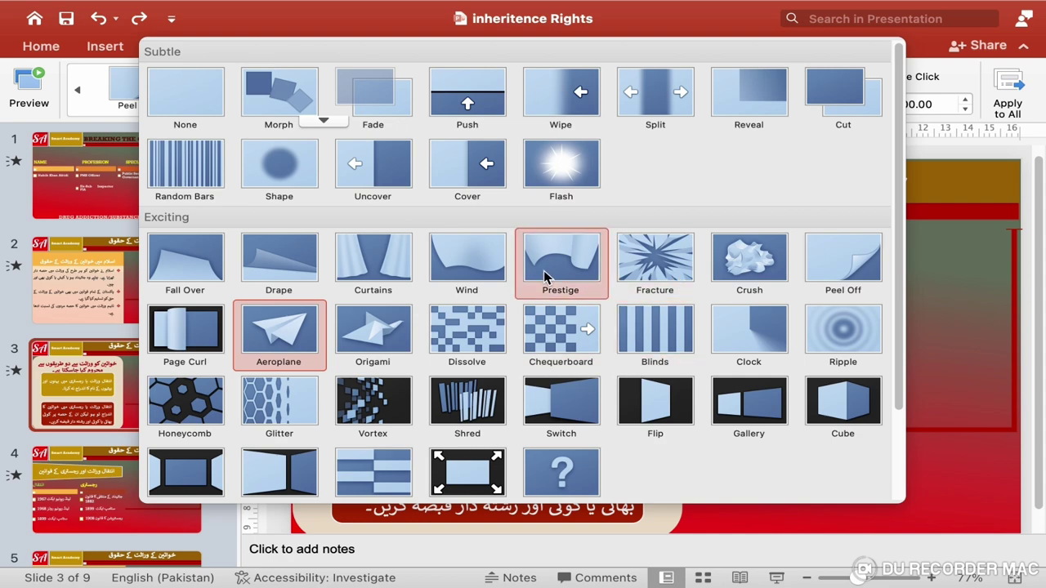
{"action": "left_click", "coordinate": [470, 280]}
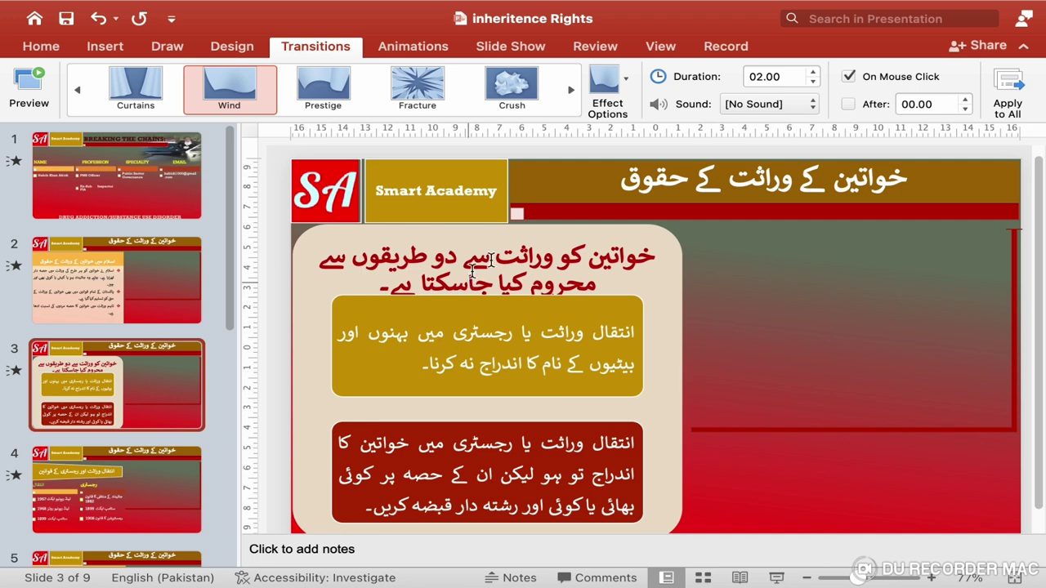
{"action": "left_click", "coordinate": [398, 52]}
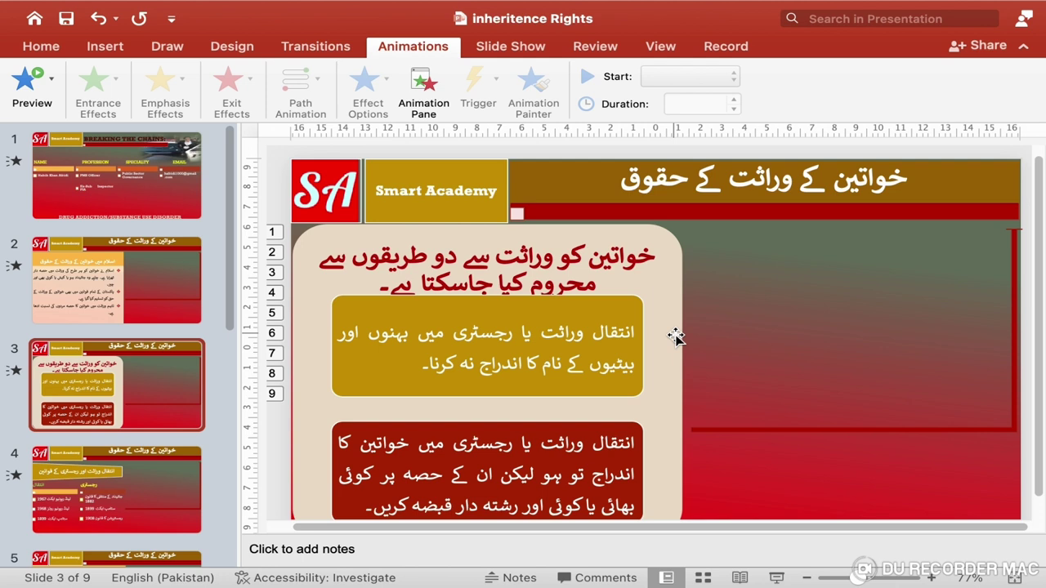
- Give slide 3's content box an Expand entrance animation
{"action": "left_click", "coordinate": [675, 336]}
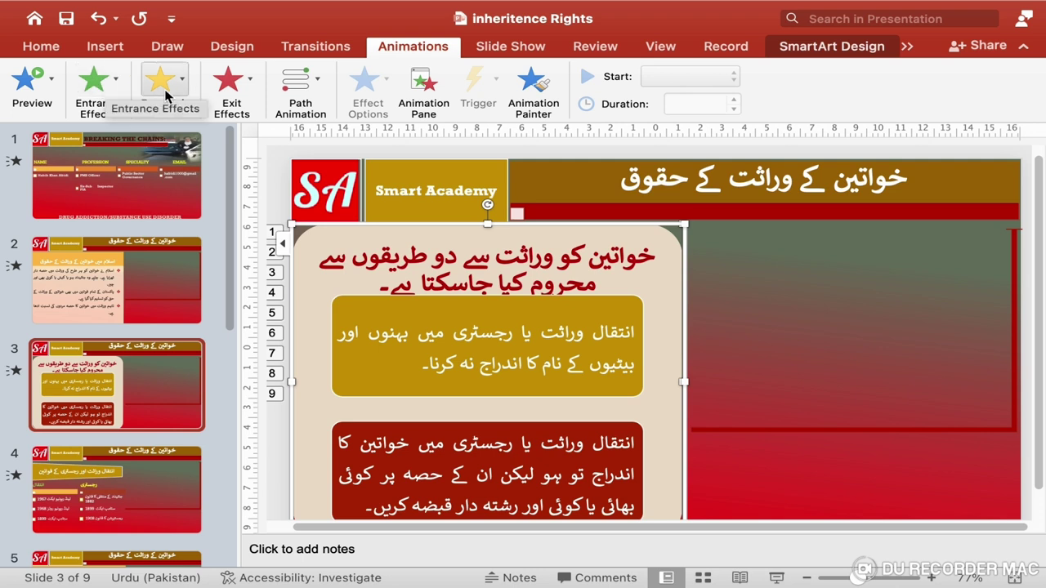
{"action": "left_click", "coordinate": [119, 78]}
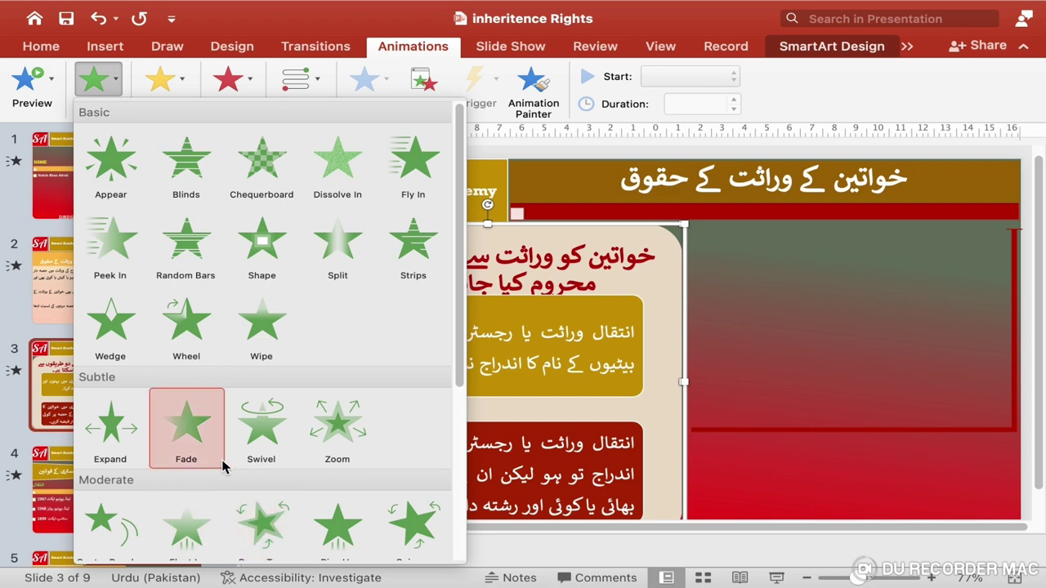
{"action": "left_click", "coordinate": [111, 464]}
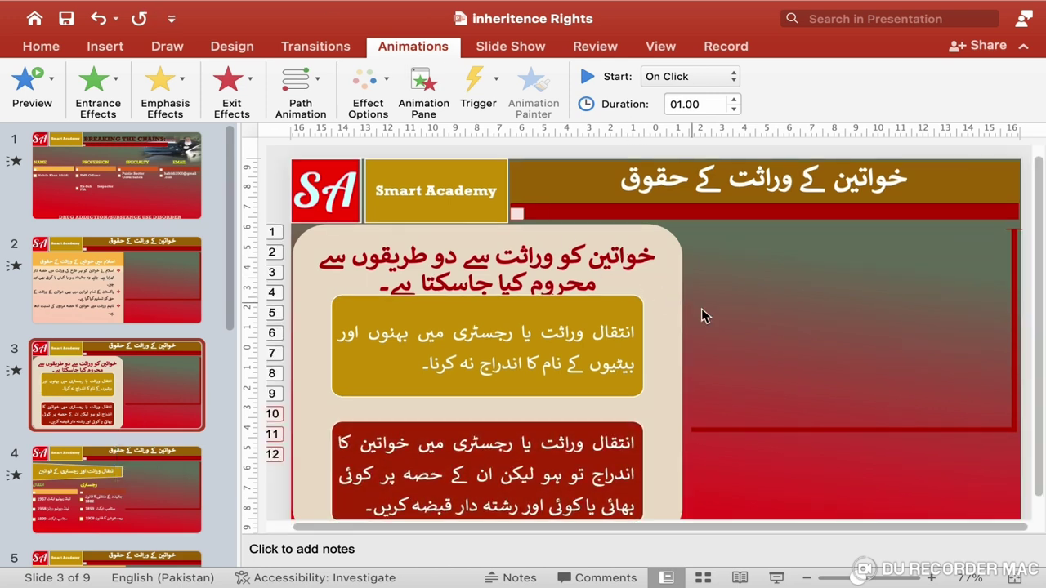
- Apply a Contract exit animation to the same text content box
{"action": "left_click", "coordinate": [677, 327]}
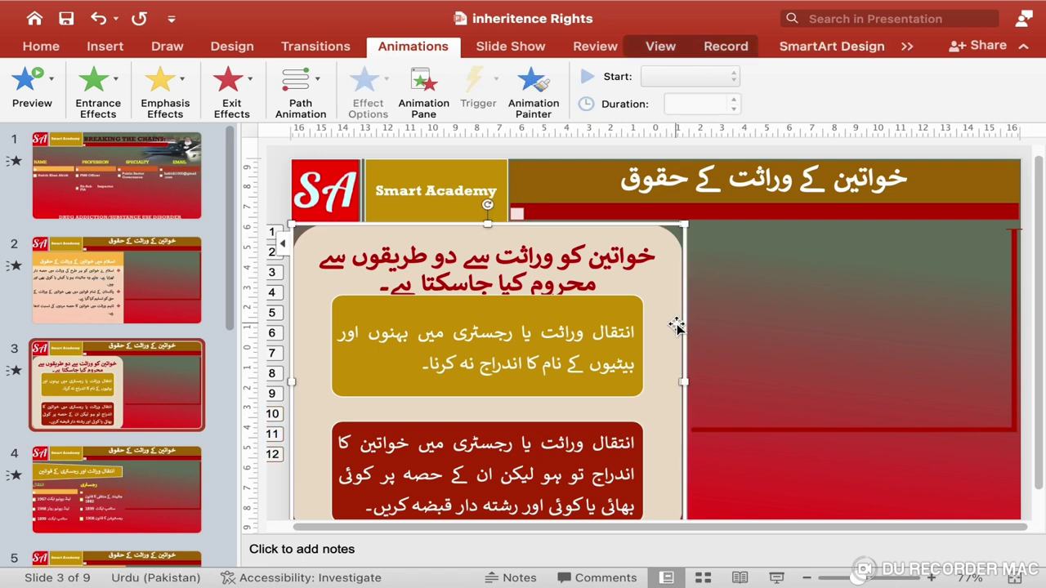
{"action": "left_click", "coordinate": [243, 92]}
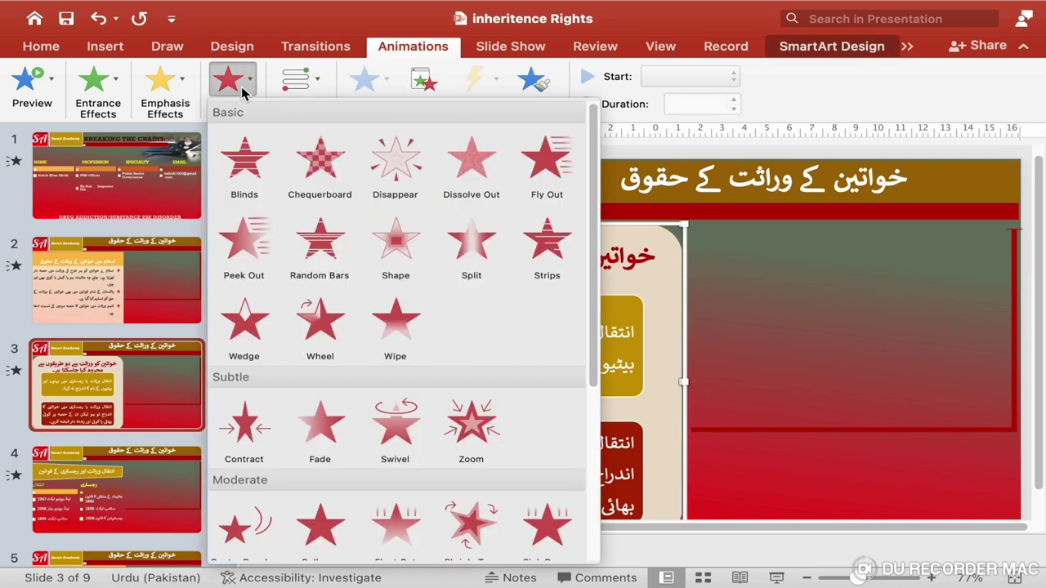
{"action": "left_click", "coordinate": [253, 452]}
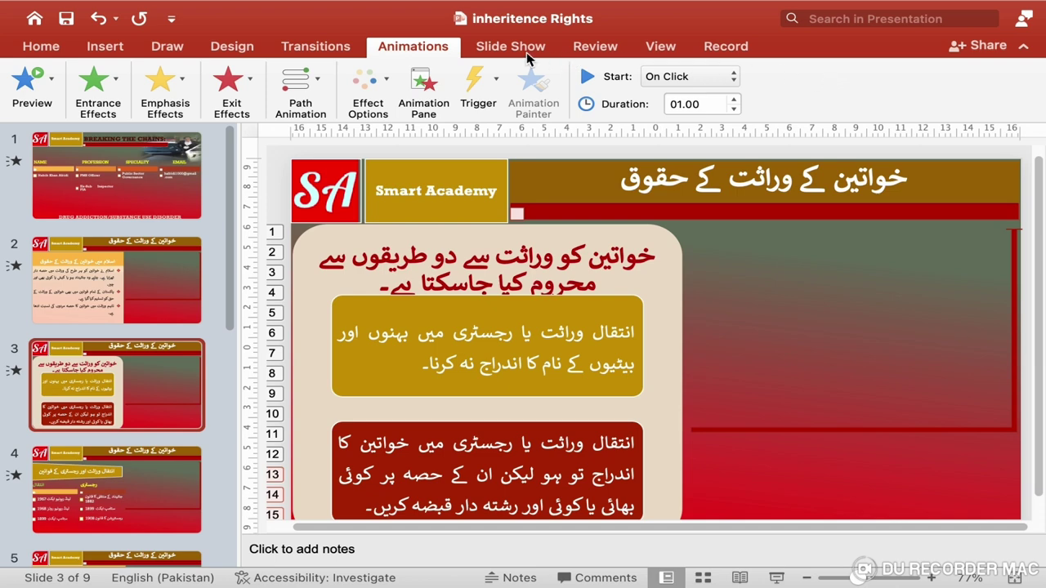
- Pass through the Home and Insert tools to reach the Draw pens and eraser
{"action": "left_click", "coordinate": [50, 50]}
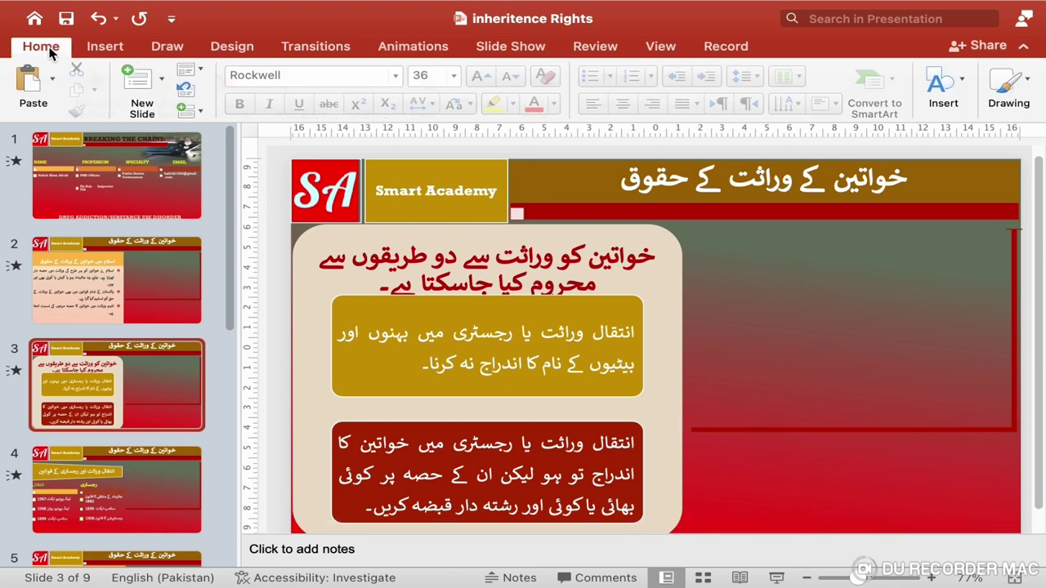
{"action": "left_click", "coordinate": [110, 47]}
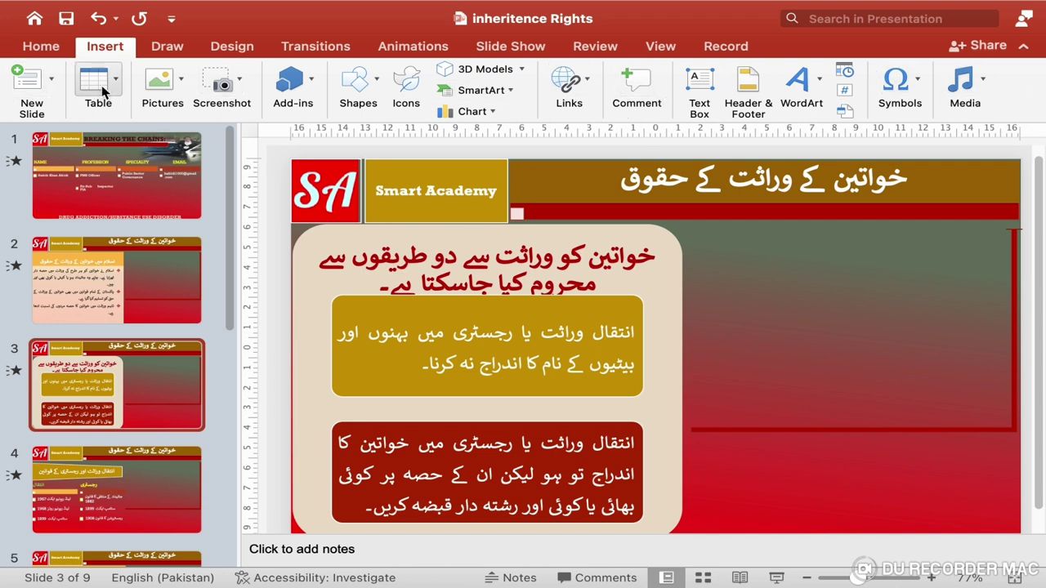
{"action": "left_click", "coordinate": [168, 56]}
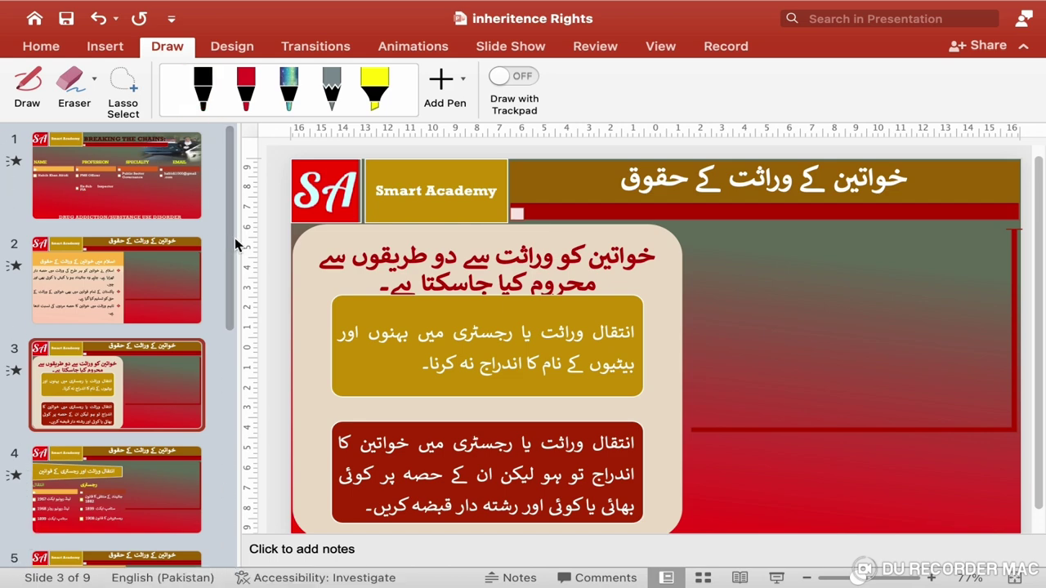
- Scroll through the slide thumbnails and open slide 1, then slide 2
{"action": "scroll", "coordinate": [225, 327], "scroll_direction": "down", "scroll_amount": 3}
{"action": "scroll", "coordinate": [210, 424], "scroll_direction": "down", "scroll_amount": 4}
{"action": "scroll", "coordinate": [209, 491], "scroll_direction": "down", "scroll_amount": 2}
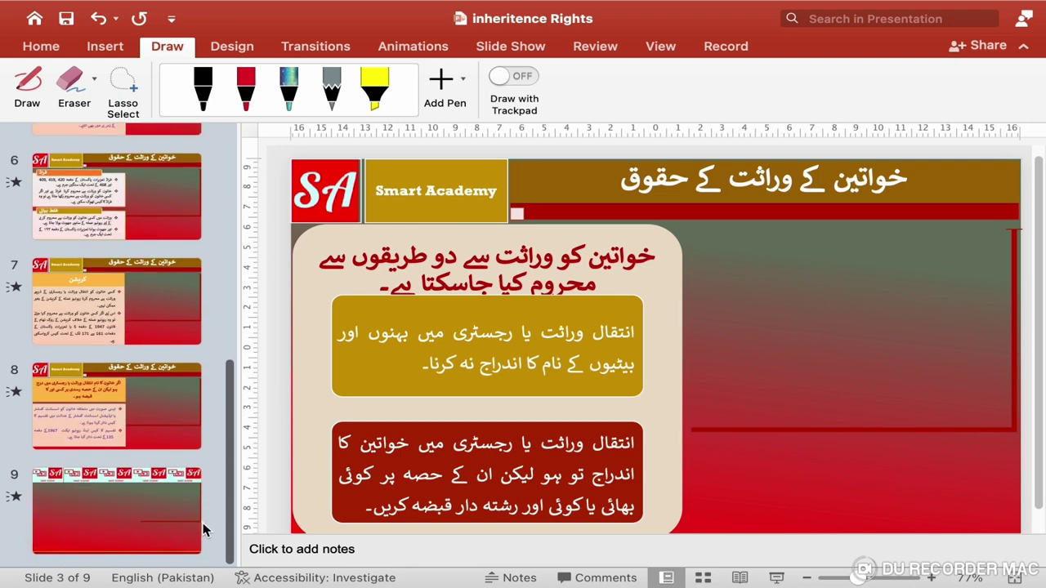
{"action": "scroll", "coordinate": [212, 367], "scroll_direction": "up", "scroll_amount": 10}
{"action": "left_click", "coordinate": [143, 211]}
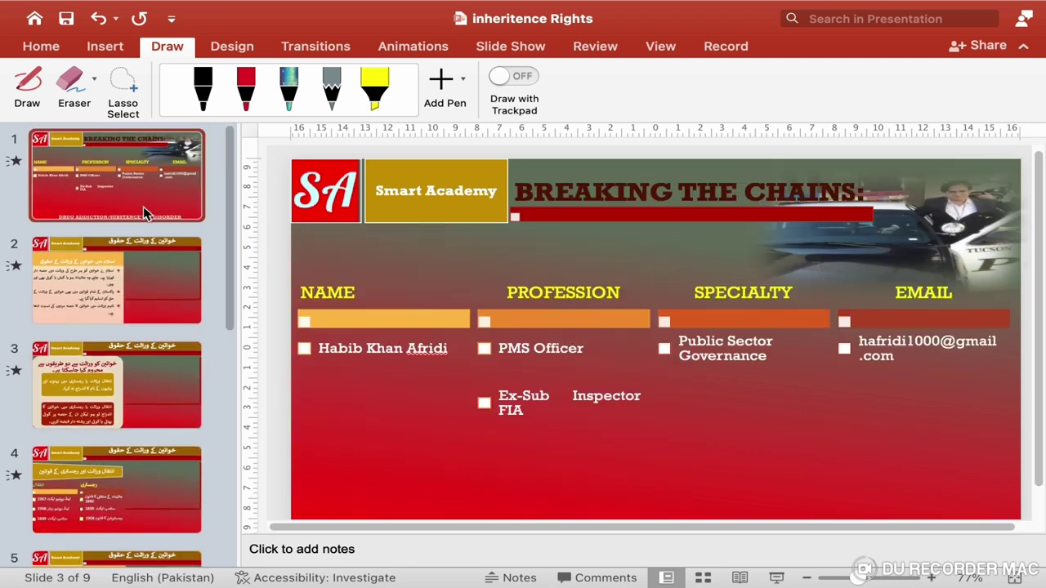
{"action": "left_click", "coordinate": [161, 290]}
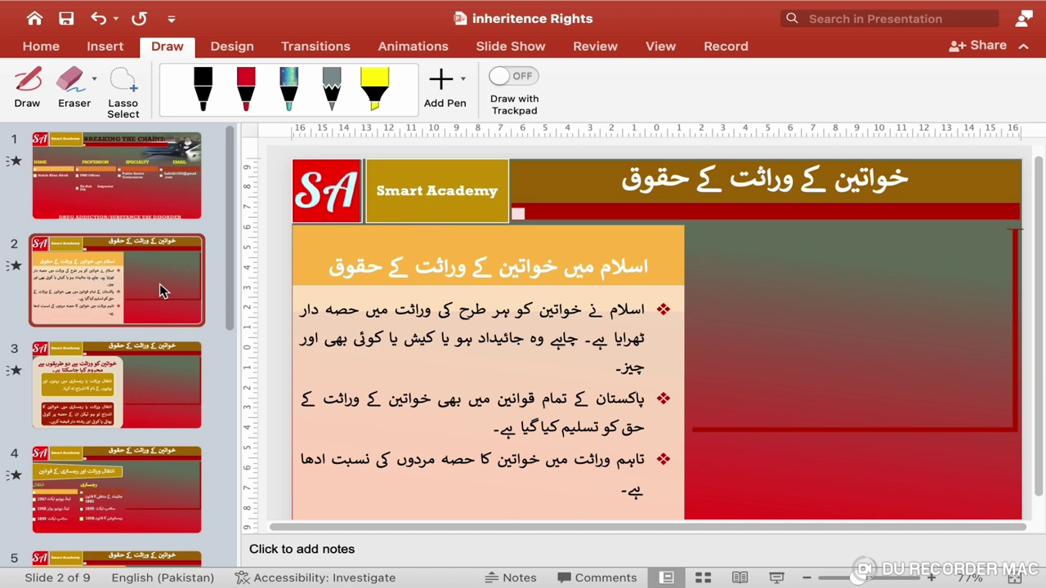
- Drag slide 2 below slide 3 and back to its original place, then select slide 4
{"action": "mouse_move", "coordinate": [160, 286]}
{"action": "left_mouse_down"}
{"action": "mouse_move", "coordinate": [148, 370]}
{"action": "mouse_move", "coordinate": [161, 269]}
{"action": "mouse_move", "coordinate": [162, 293]}
{"action": "left_mouse_up"}
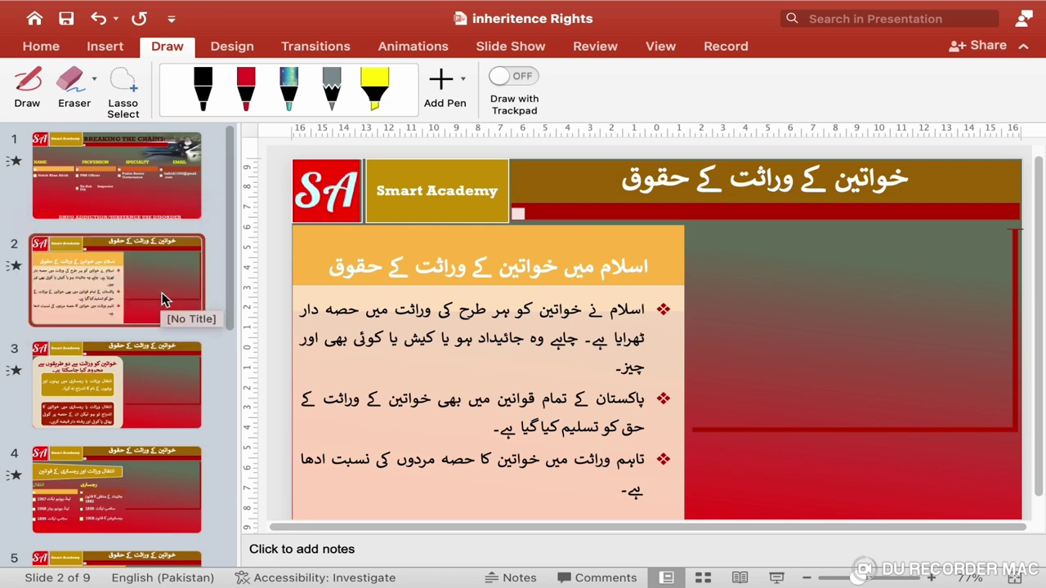
{"action": "left_click_drag", "start_coordinate": [162, 299], "coordinate": [162, 299]}
{"action": "left_click", "coordinate": [169, 479]}
{"action": "right_click", "coordinate": [170, 478]}
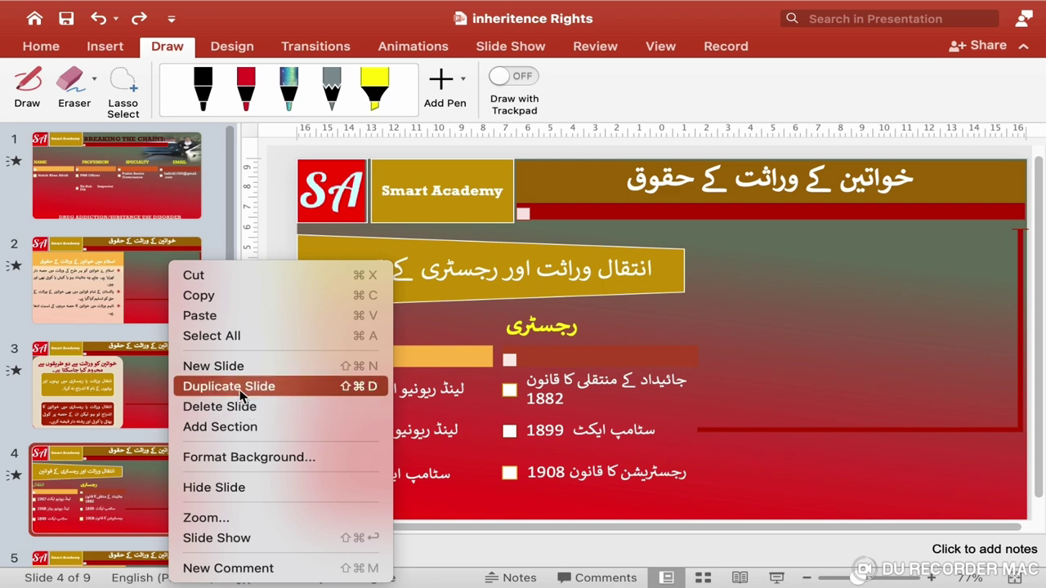
{"action": "left_click", "coordinate": [96, 513]}
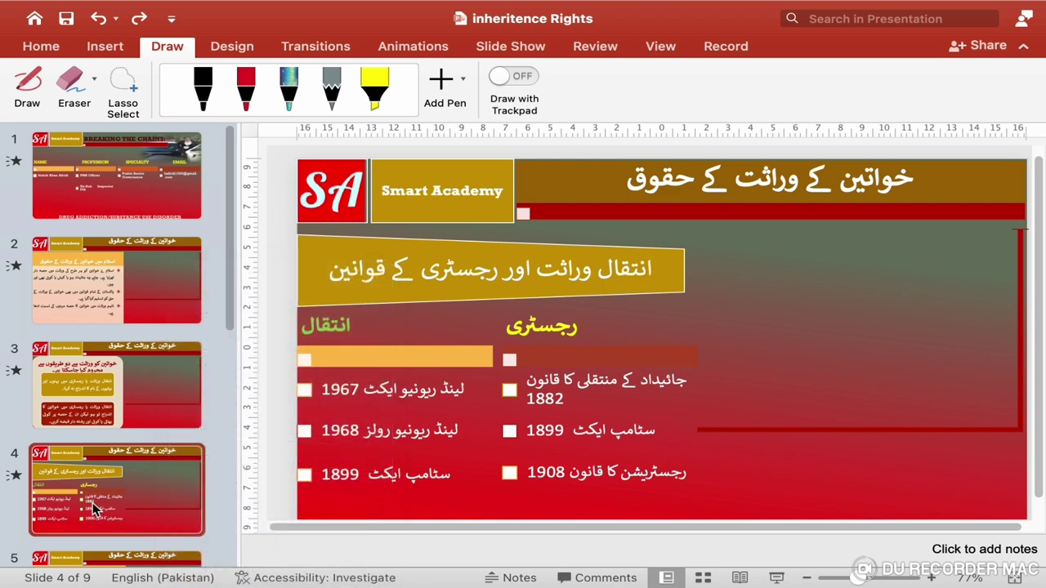
{"action": "left_click", "coordinate": [142, 275]}
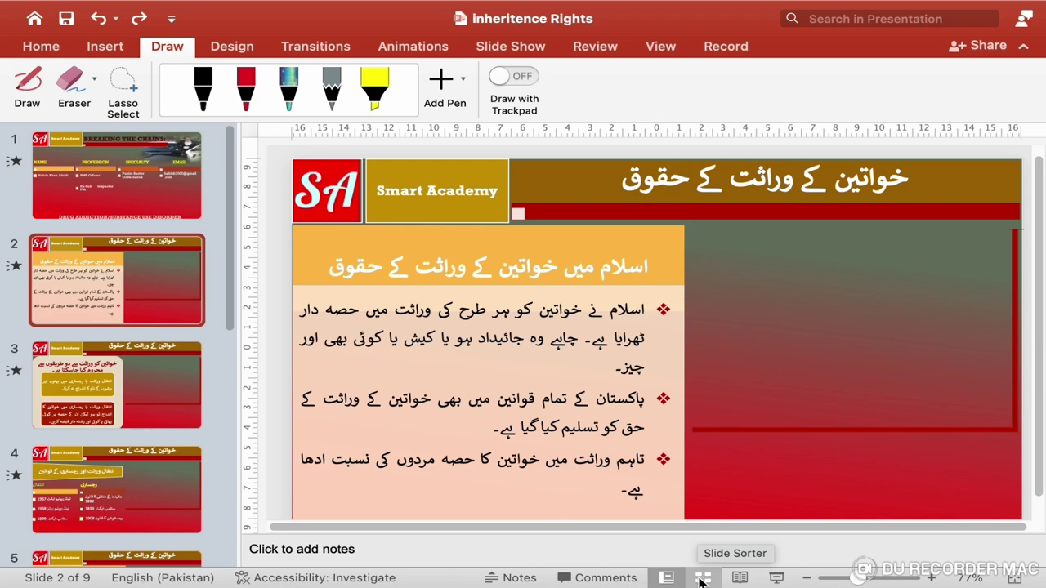
- In Slide Sorter, select slide 3, check its transition and design, then return to Normal view
{"action": "left_click", "coordinate": [701, 580]}
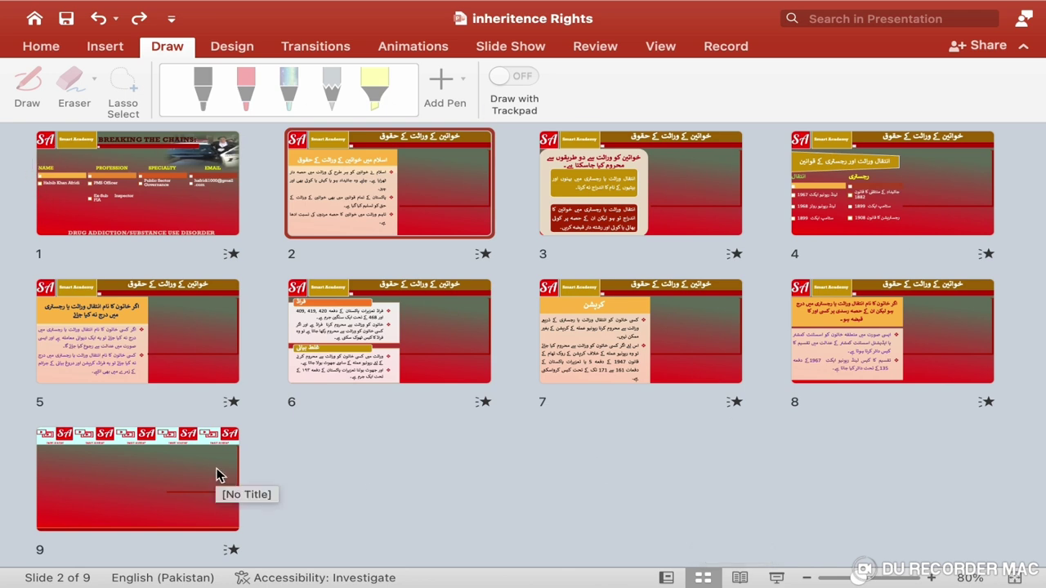
{"action": "left_click", "coordinate": [708, 219]}
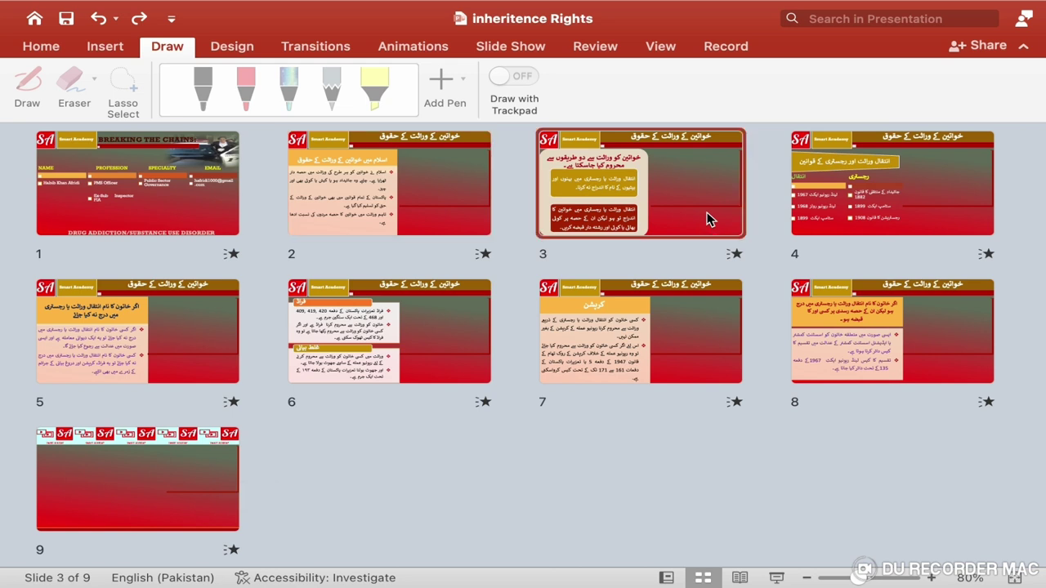
{"action": "left_click", "coordinate": [309, 50]}
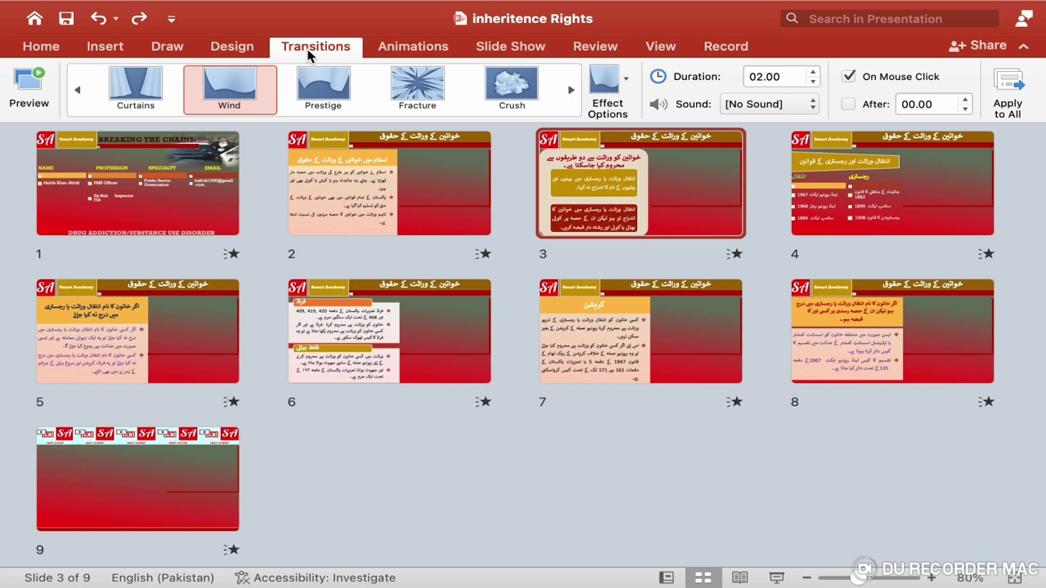
{"action": "left_click", "coordinate": [235, 49]}
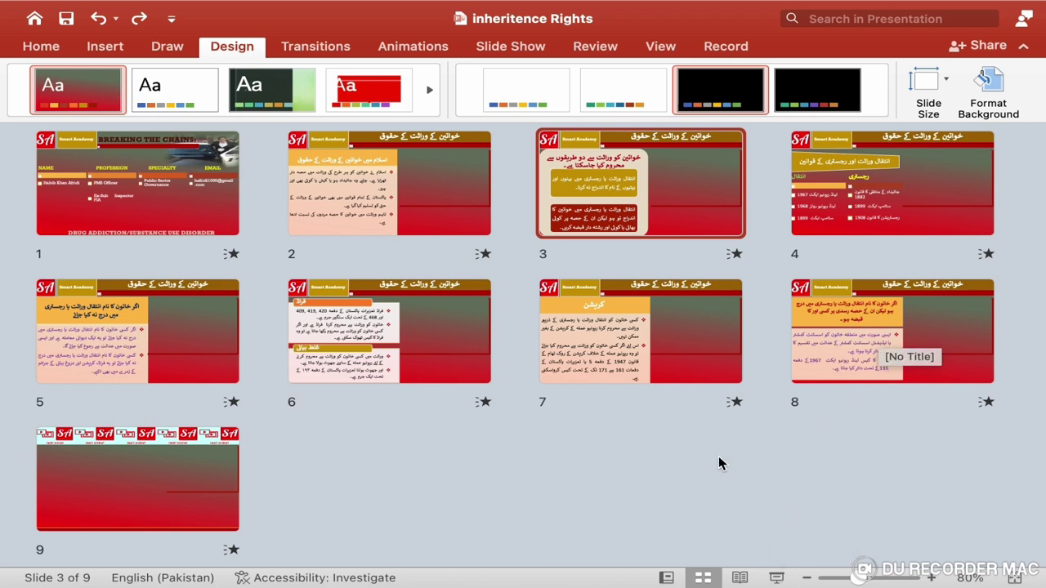
{"action": "left_click", "coordinate": [666, 578]}
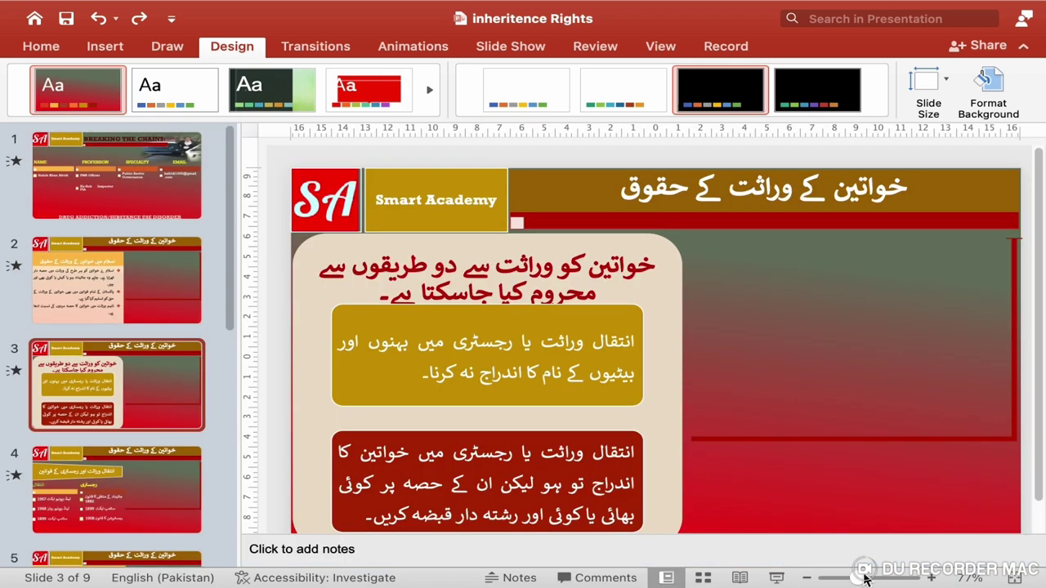
- Reduce the zoom from 77% to 72% so all of slide 3 fits
{"action": "mouse_move", "coordinate": [865, 578]}
{"action": "left_mouse_down"}
{"action": "mouse_move", "coordinate": [877, 581]}
{"action": "mouse_move", "coordinate": [862, 581]}
{"action": "left_mouse_up"}
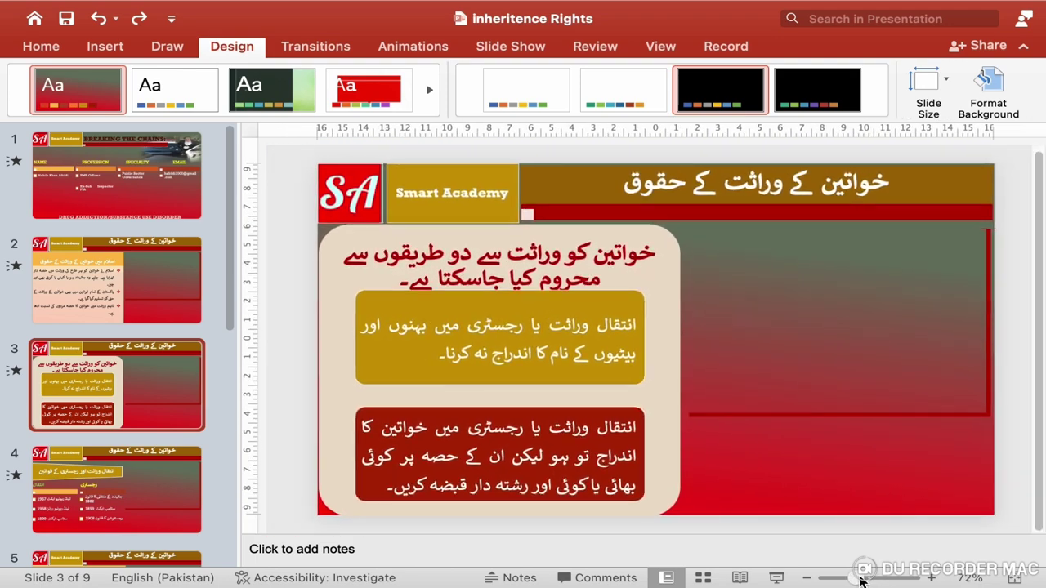